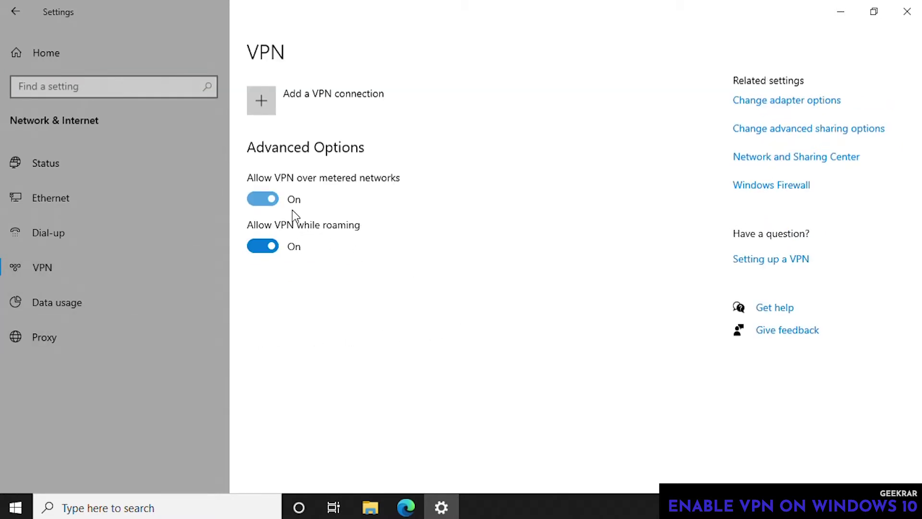
- Open the Add a VPN connection form from the VPN settings page
{"action": "left_click", "coordinate": [243, 246]}
- Start a Windows (built-in) VPN connection named VPNbook, then go to the vpnbook.com browser window
{"action": "left_click", "coordinate": [272, 106]}
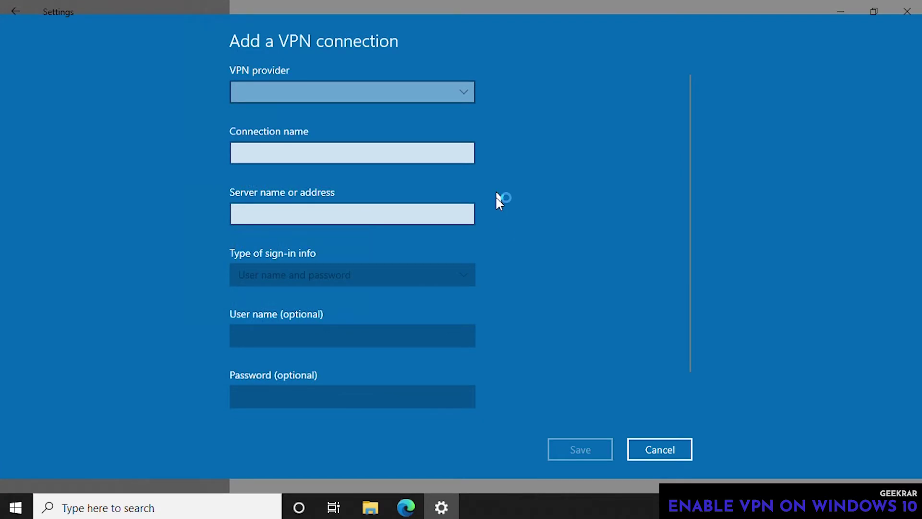
{"action": "left_click", "coordinate": [463, 95]}
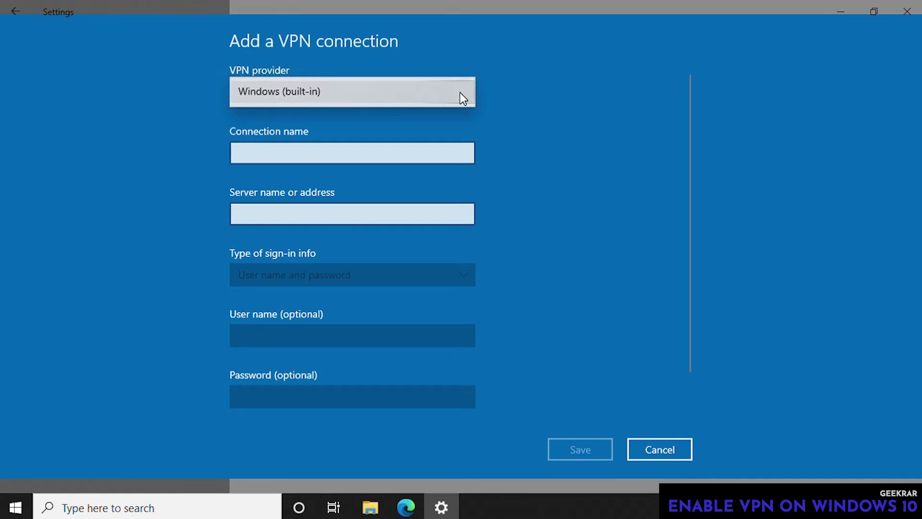
{"action": "left_click", "coordinate": [258, 94]}
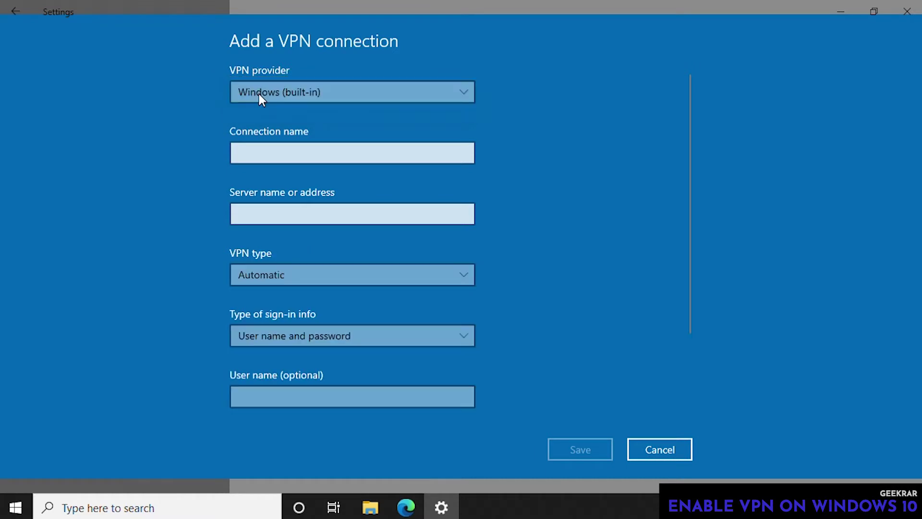
{"action": "left_click", "coordinate": [341, 156]}
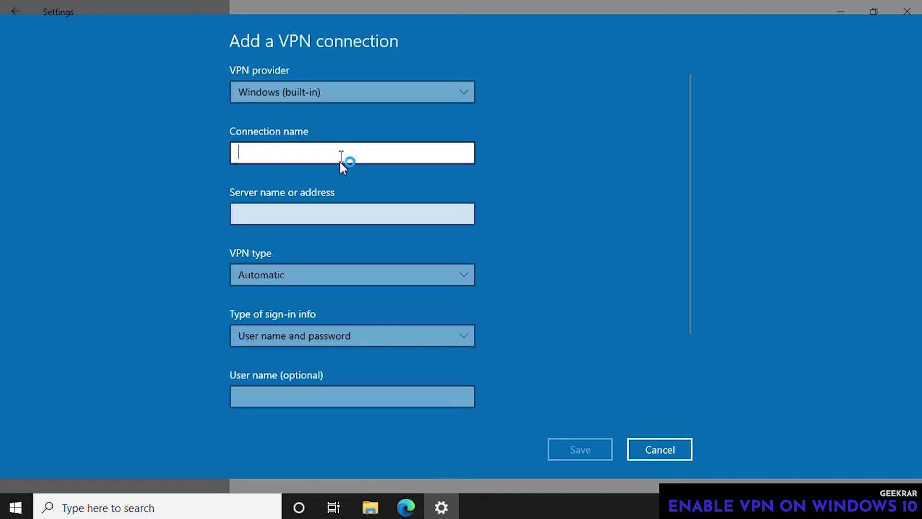
{"action": "type", "text": "VPNbook"}
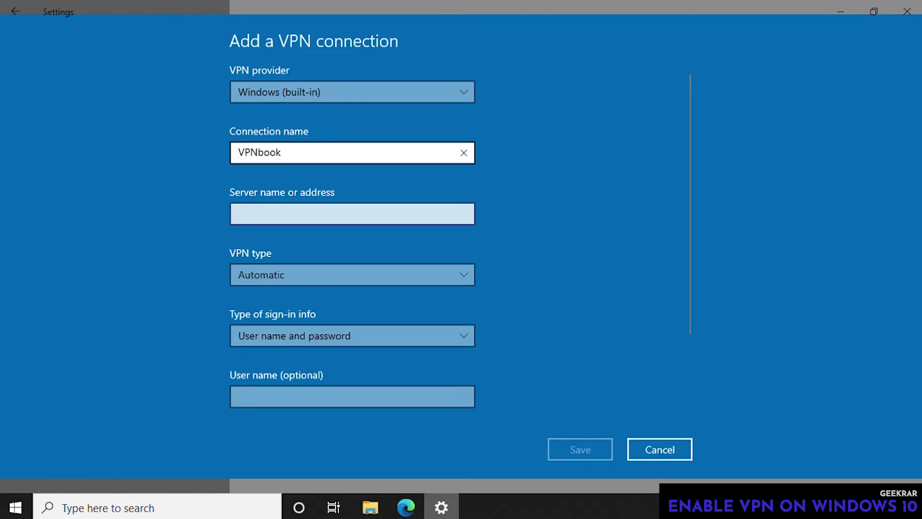
{"action": "left_click", "coordinate": [405, 508]}
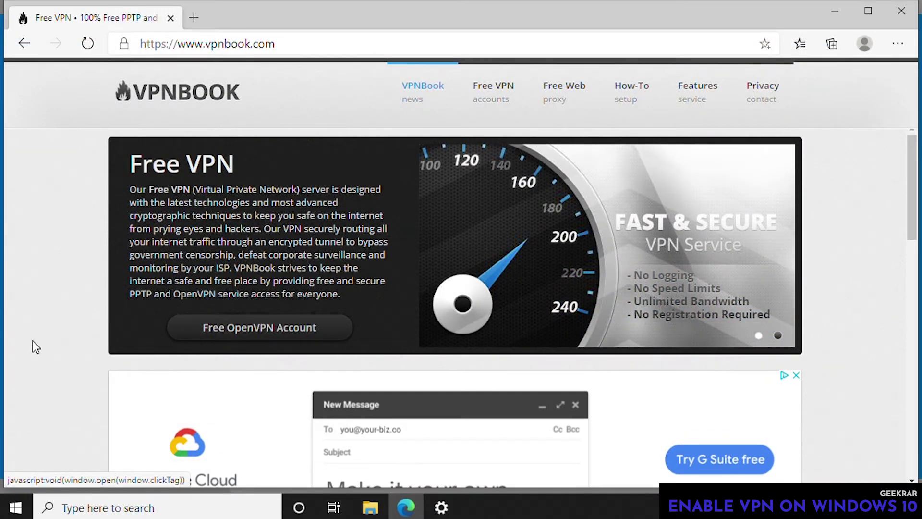
- Copy the us1.vpnbook.com server address from vpnbook.com's Free VPN page and return to Settings
{"action": "left_click", "coordinate": [499, 92]}
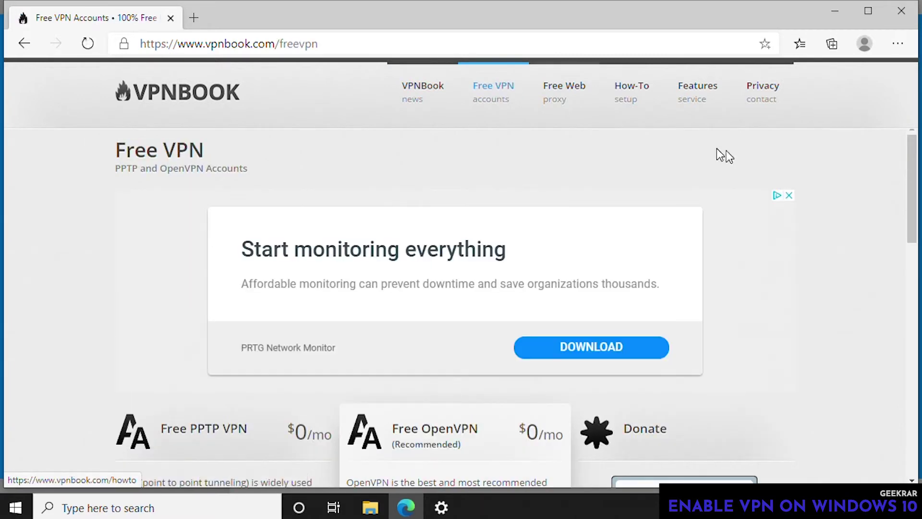
{"action": "left_click_drag", "start_coordinate": [912, 182], "coordinate": [914, 312]}
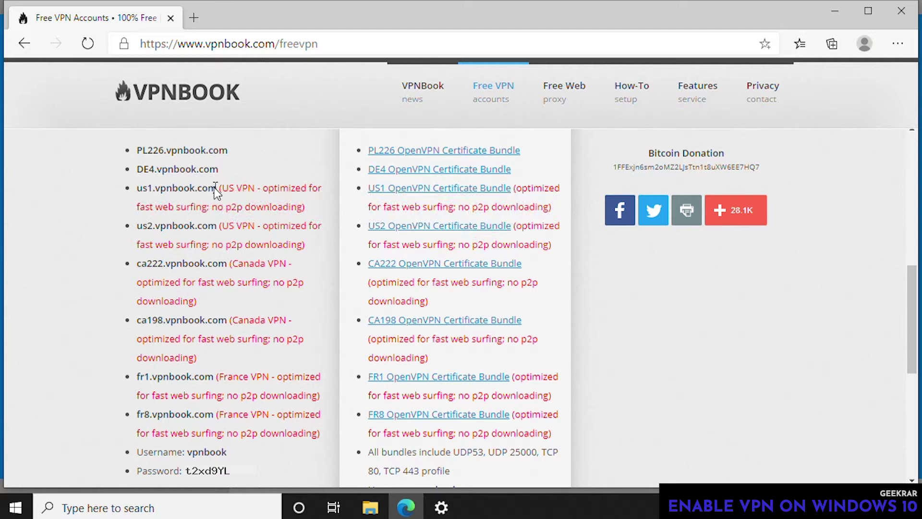
{"action": "left_click_drag", "start_coordinate": [217, 188], "coordinate": [135, 193]}
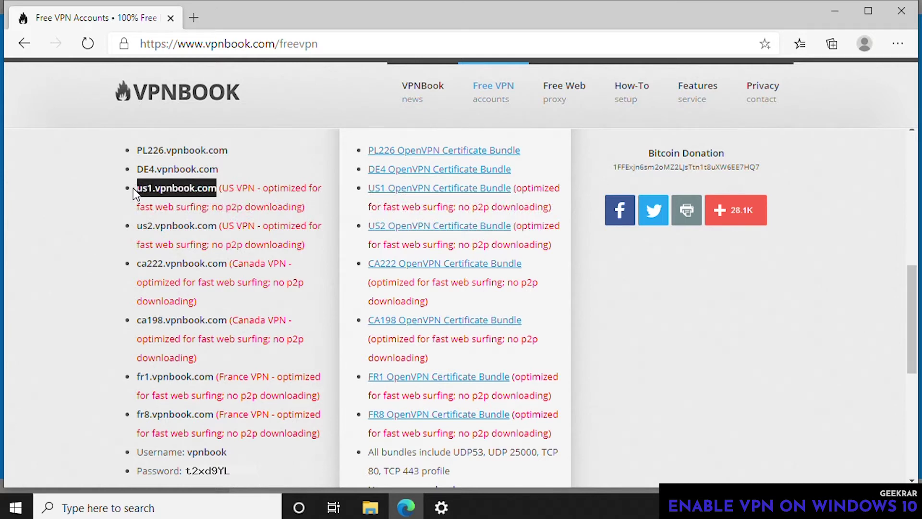
{"action": "right_click", "coordinate": [148, 187]}
{"action": "left_click", "coordinate": [166, 199]}
{"action": "left_click_drag", "start_coordinate": [913, 286], "coordinate": [914, 237]}
{"action": "left_click", "coordinate": [437, 510]}
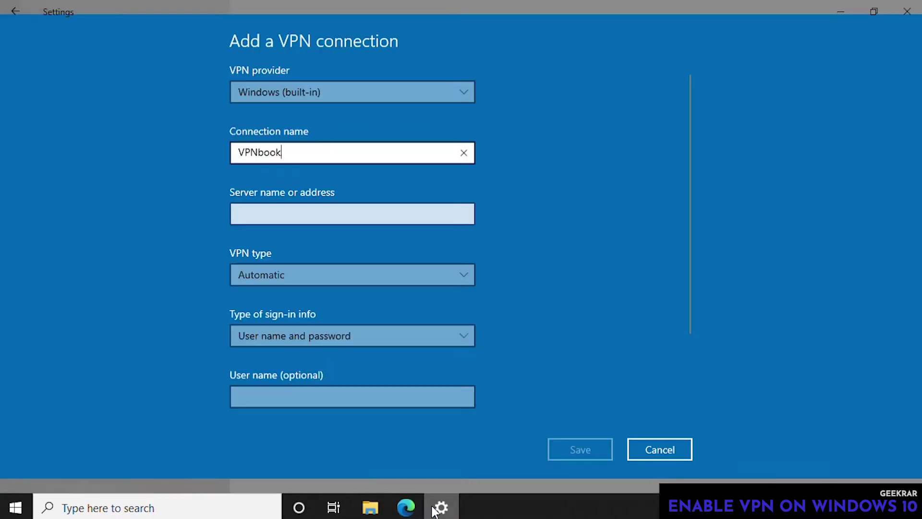
- Paste us1.vpnbook.com into the Server name or address field
{"action": "left_click", "coordinate": [240, 211]}
{"action": "right_click", "coordinate": [240, 210]}
{"action": "left_click", "coordinate": [239, 193]}
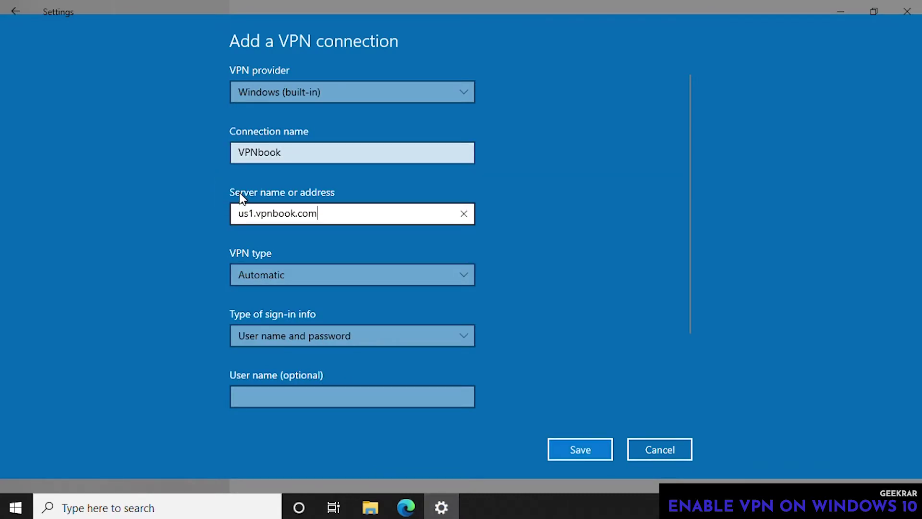
- Set the VPN type to PPTP and sign-in info to User name and password
{"action": "left_click", "coordinate": [307, 278]}
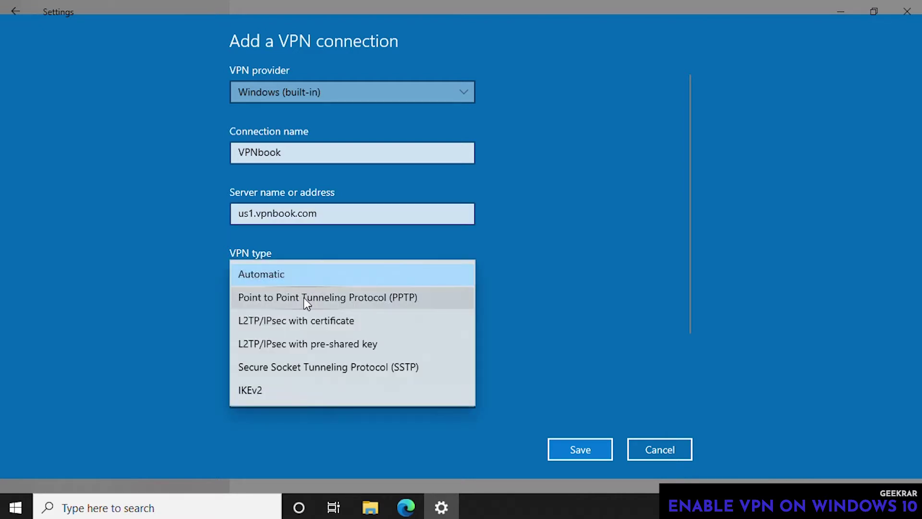
{"action": "left_click", "coordinate": [303, 297]}
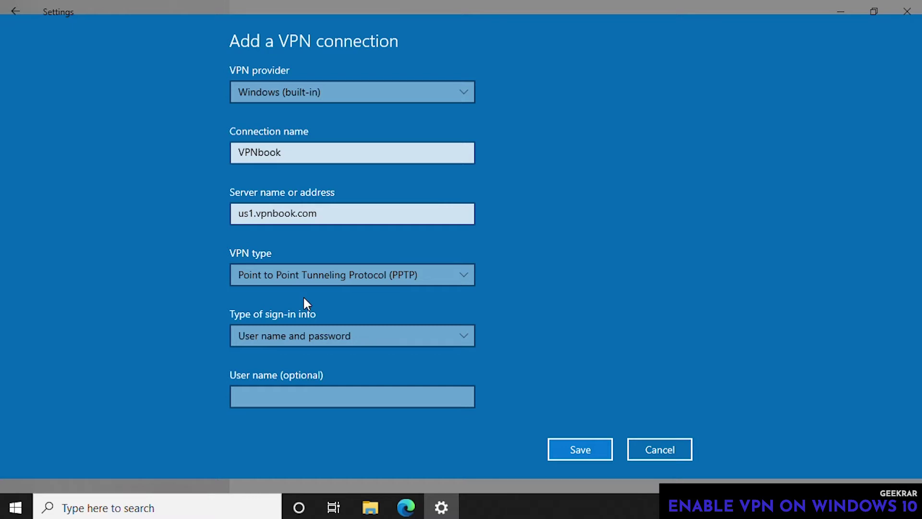
{"action": "left_click", "coordinate": [302, 339]}
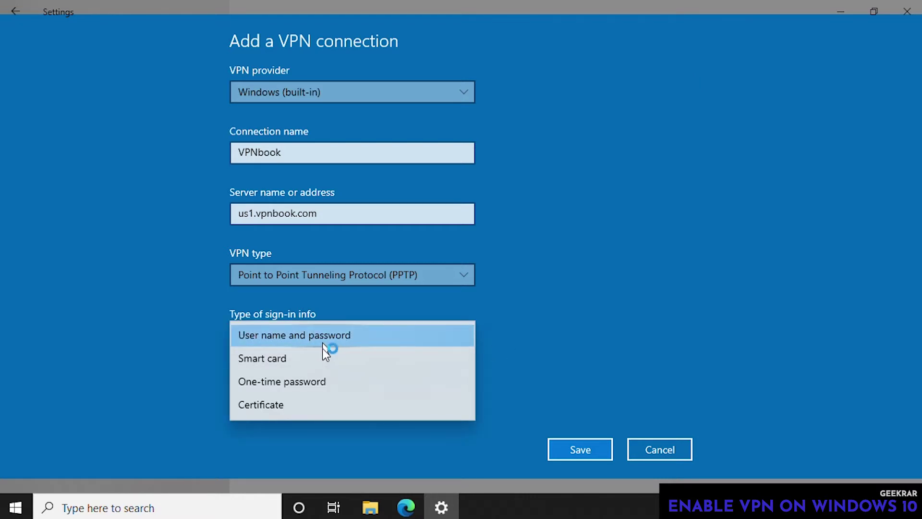
{"action": "left_click", "coordinate": [324, 342]}
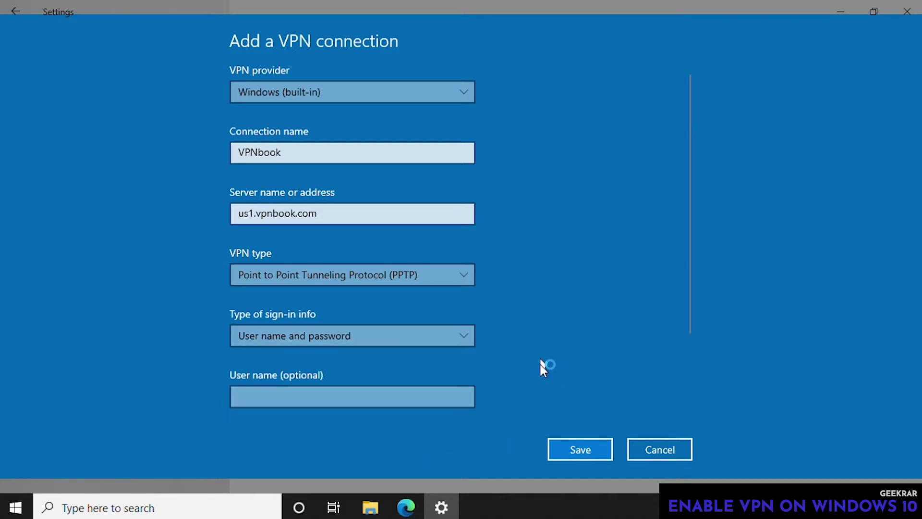
{"action": "scroll", "coordinate": [541, 365], "scroll_direction": "down", "scroll_amount": 3}
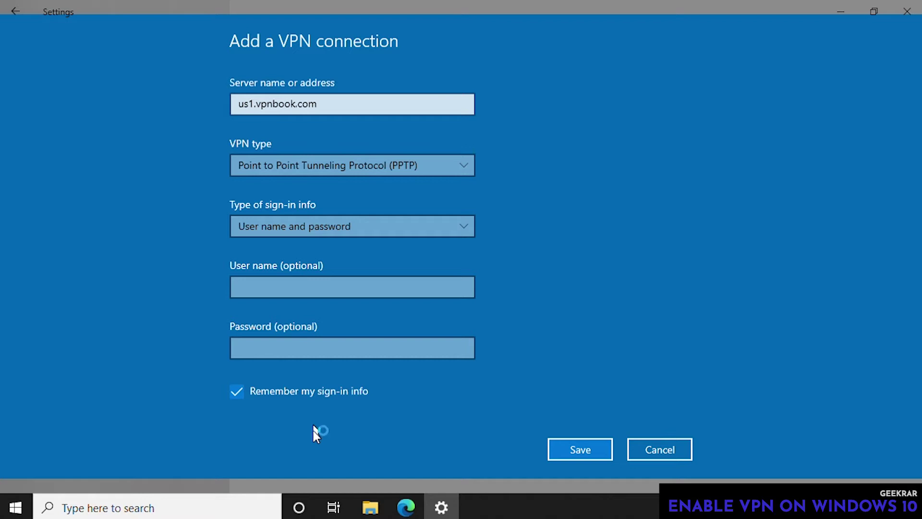
- Save the VPNbook connection, select it in the list, and restore down the Settings window
{"action": "left_click", "coordinate": [570, 449]}
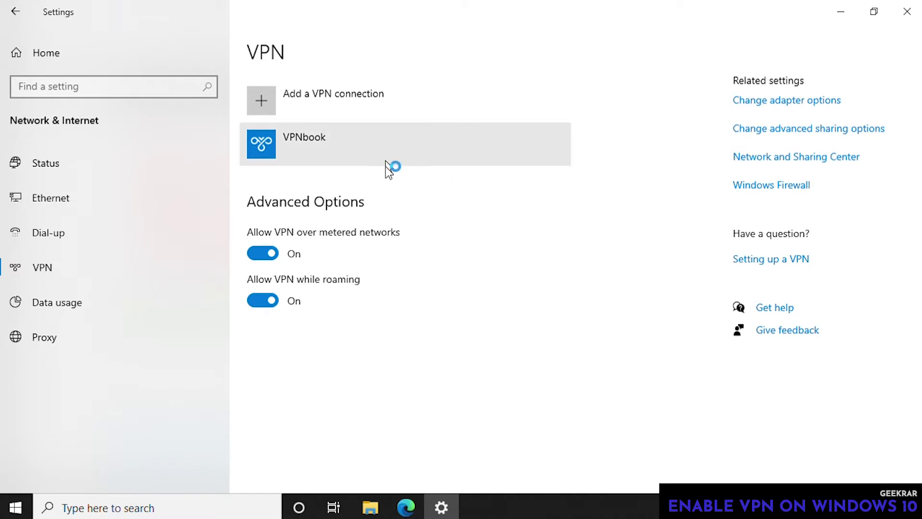
{"action": "left_click", "coordinate": [340, 157]}
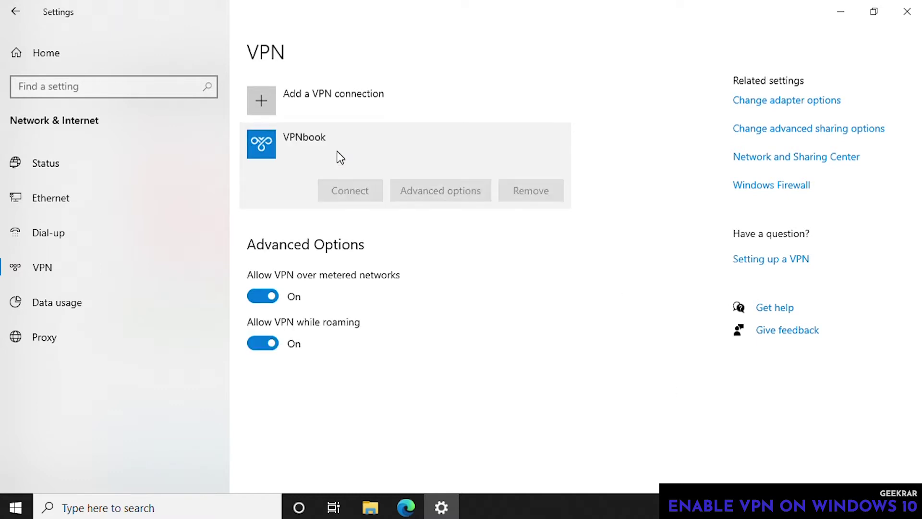
{"action": "left_click", "coordinate": [860, 20]}
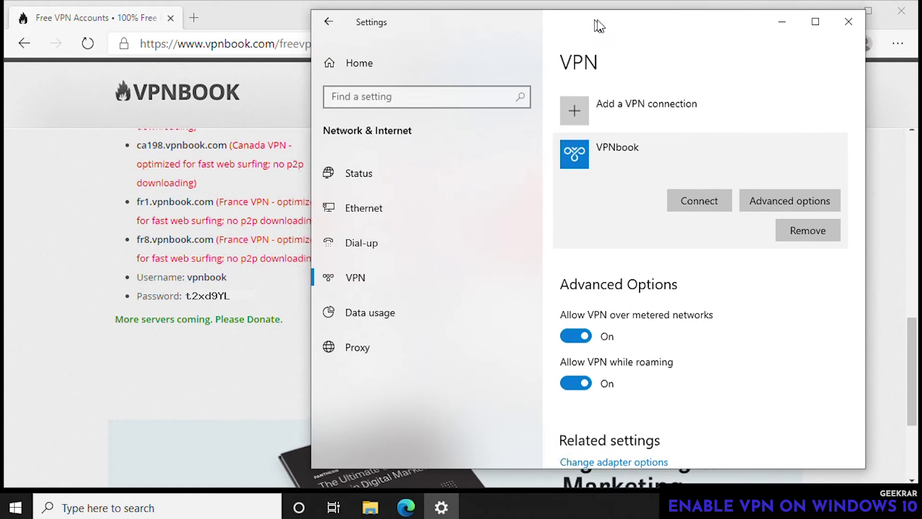
- Connect to VPNbook, signing in with the VPN account's user name and password
{"action": "left_click", "coordinate": [699, 199]}
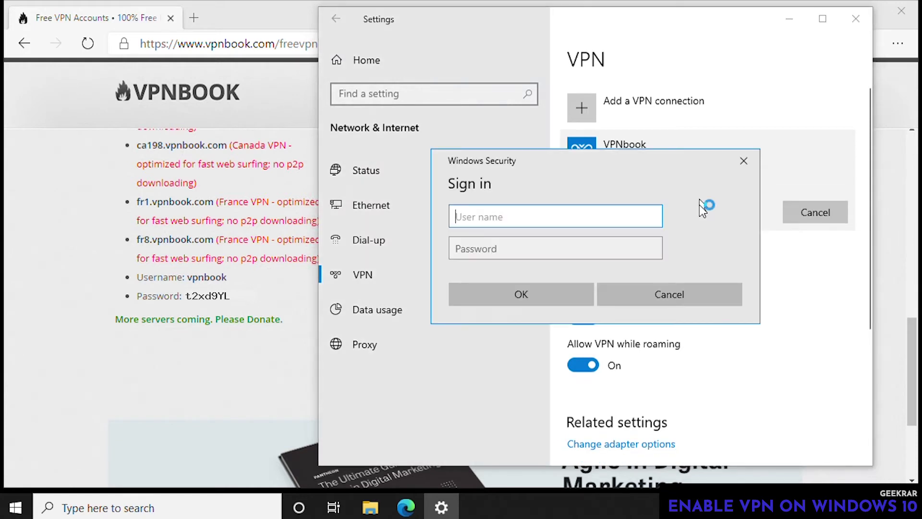
{"action": "type", "text": "vpn"}
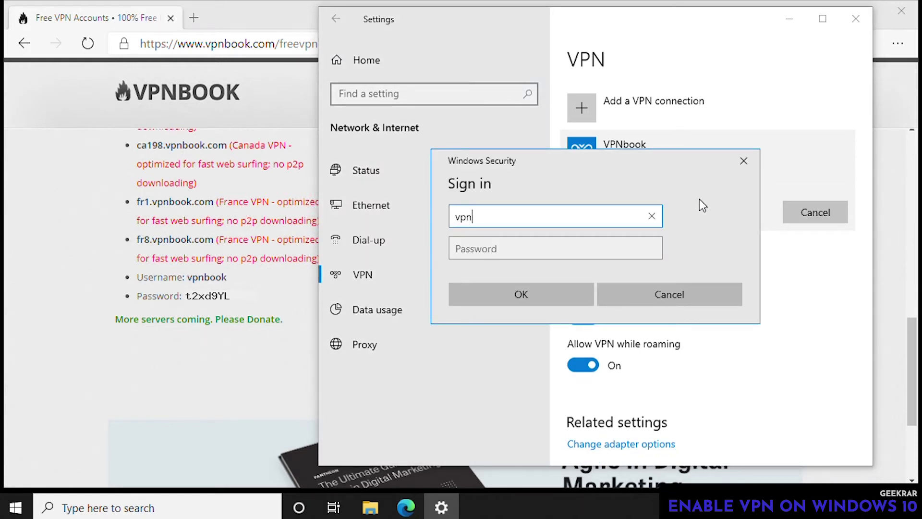
{"action": "type", "text": "book"}
{"action": "key", "text": "Tab"}
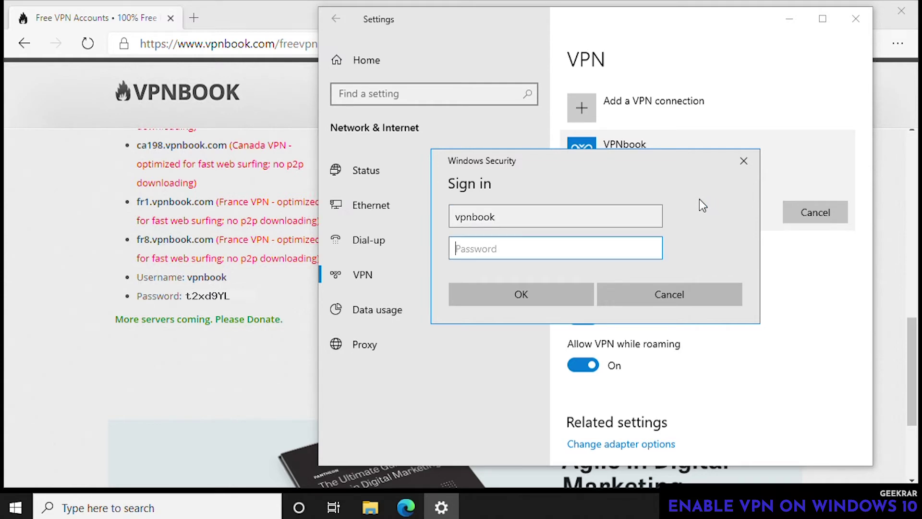
{"action": "type", "text": "t2xd9YL"}
{"action": "left_click", "coordinate": [652, 248]}
{"action": "left_click", "coordinate": [499, 297]}
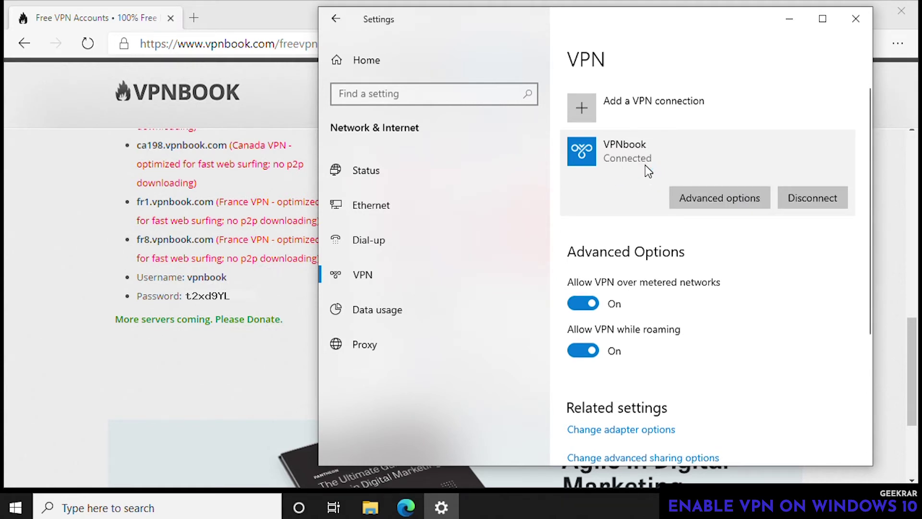
- In a new Edge tab, search Google for 'what is my ip'
{"action": "left_click", "coordinate": [788, 20]}
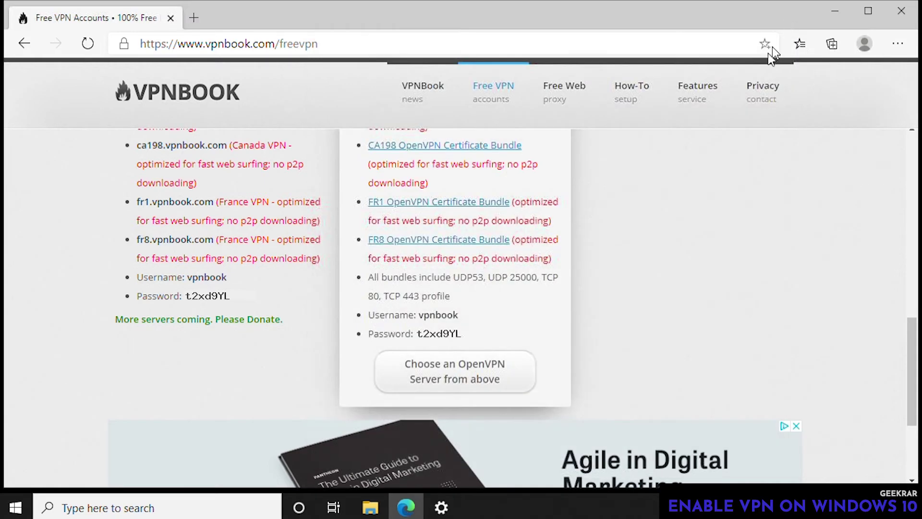
{"action": "left_click", "coordinate": [197, 19]}
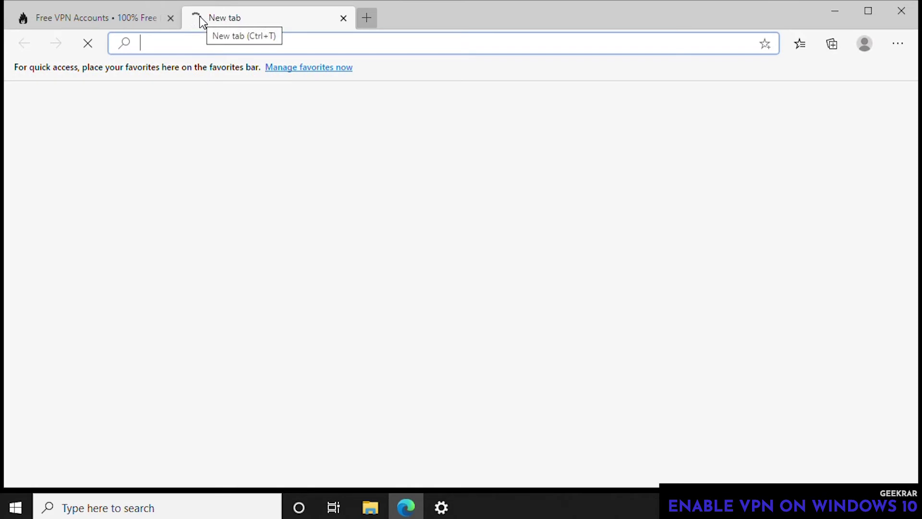
{"action": "type", "text": "googl"}
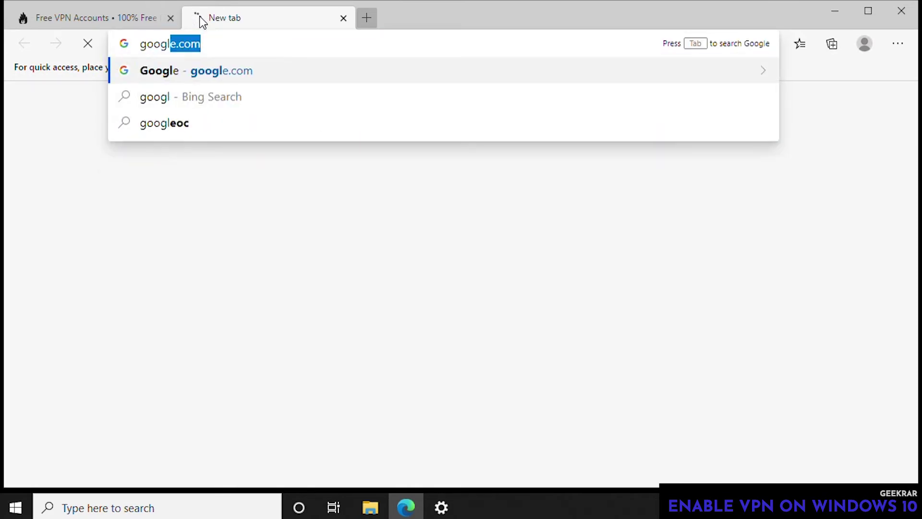
{"action": "key", "text": "Return"}
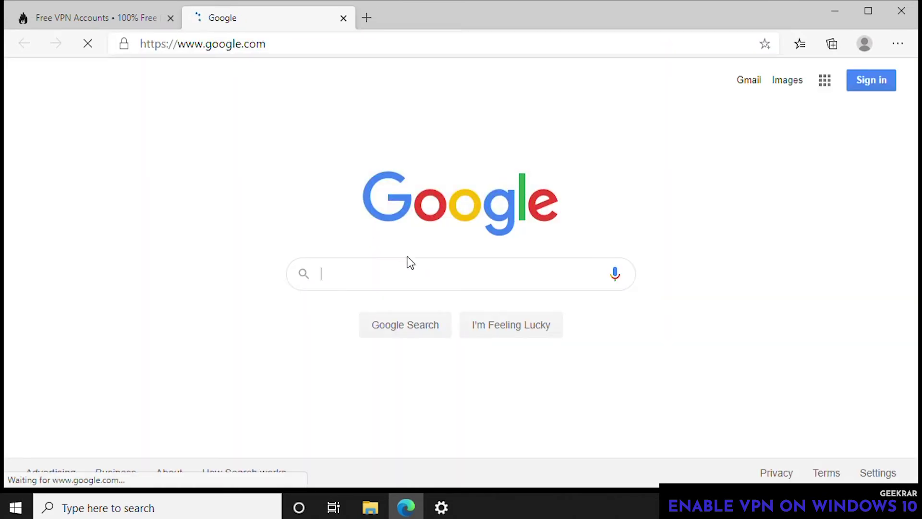
{"action": "type", "text": "what i"}
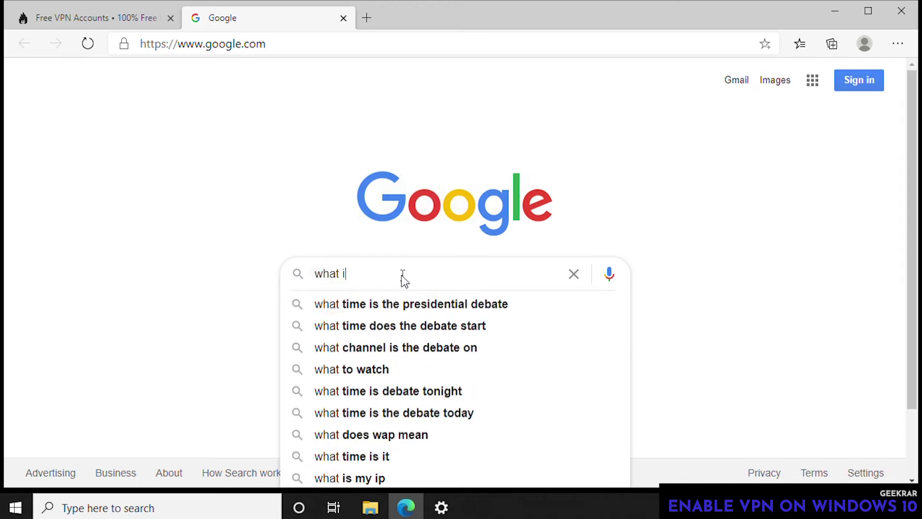
{"action": "type", "text": "s m"}
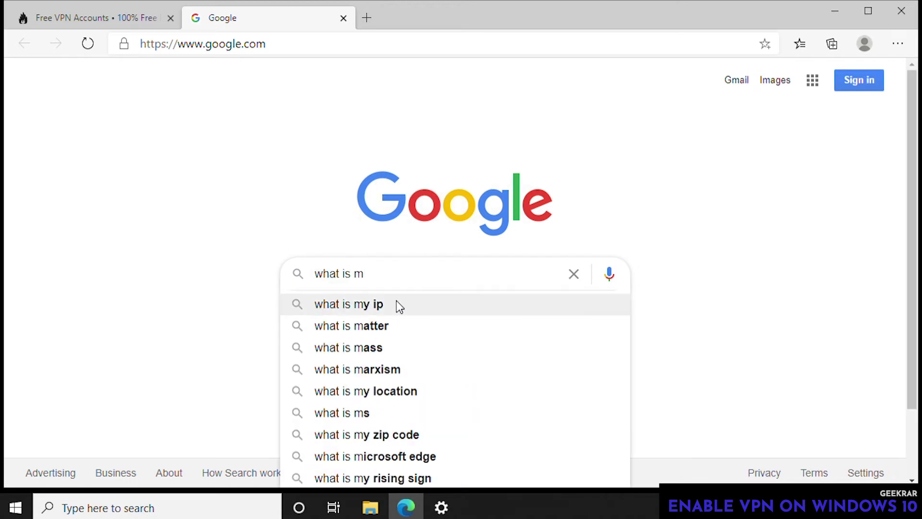
{"action": "left_click", "coordinate": [398, 304]}
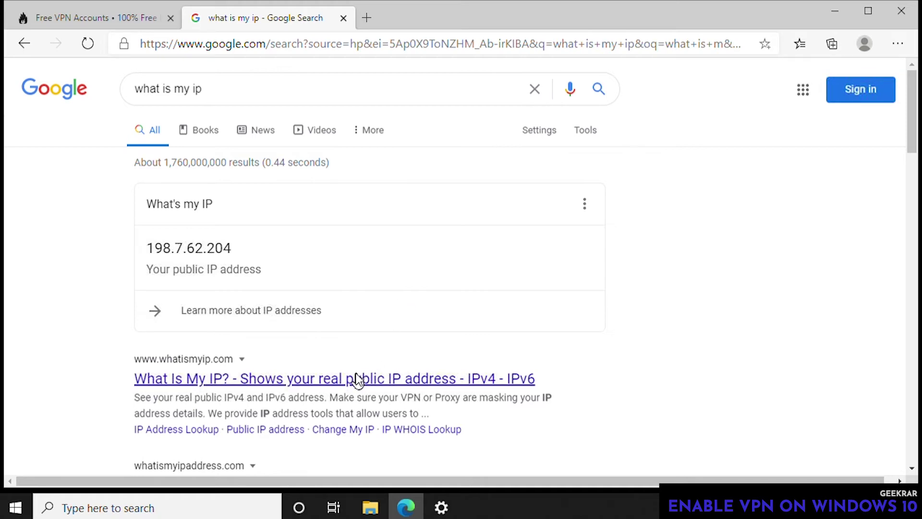
- Open the whatsmyip.org result and confirm IP 198.7.62.204 with hostname us1.vpnbook.com
{"action": "scroll", "coordinate": [360, 376], "scroll_direction": "down", "scroll_amount": 3}
{"action": "scroll", "coordinate": [357, 377], "scroll_direction": "down", "scroll_amount": 6}
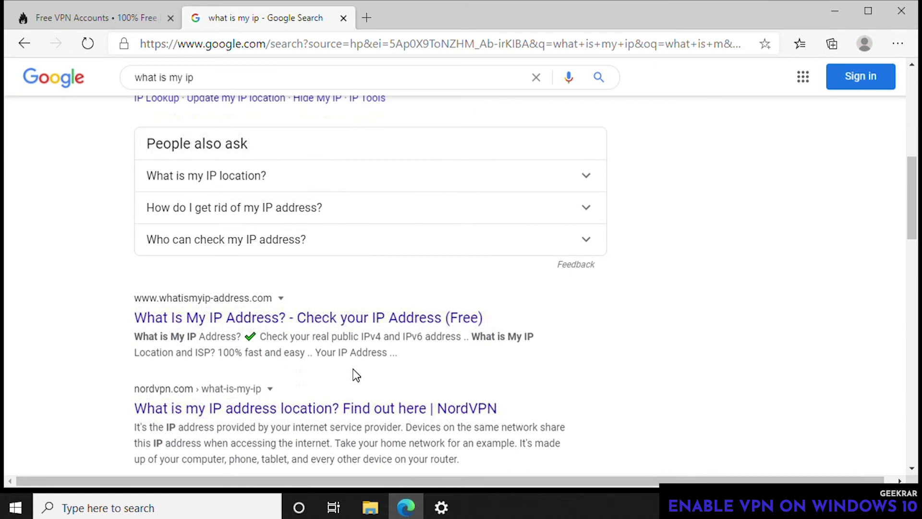
{"action": "scroll", "coordinate": [356, 375], "scroll_direction": "down", "scroll_amount": 3}
{"action": "scroll", "coordinate": [358, 375], "scroll_direction": "down", "scroll_amount": 1}
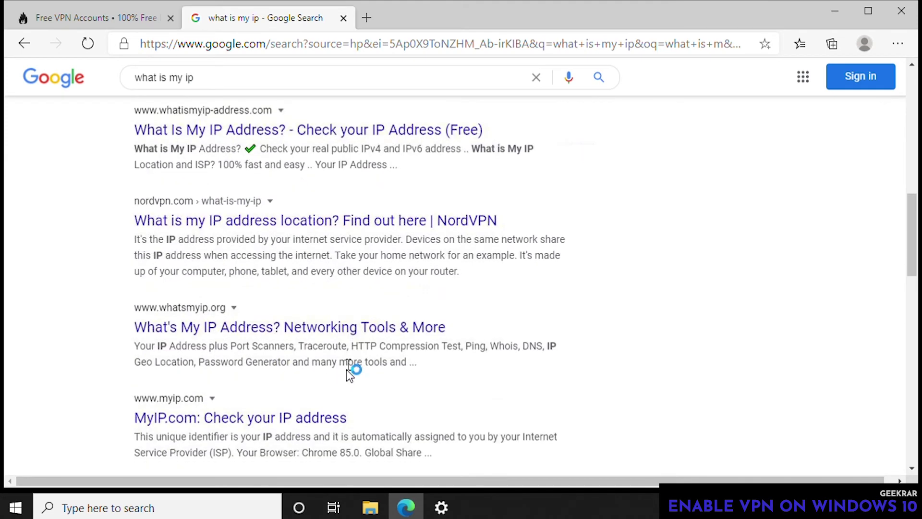
{"action": "left_click", "coordinate": [340, 332]}
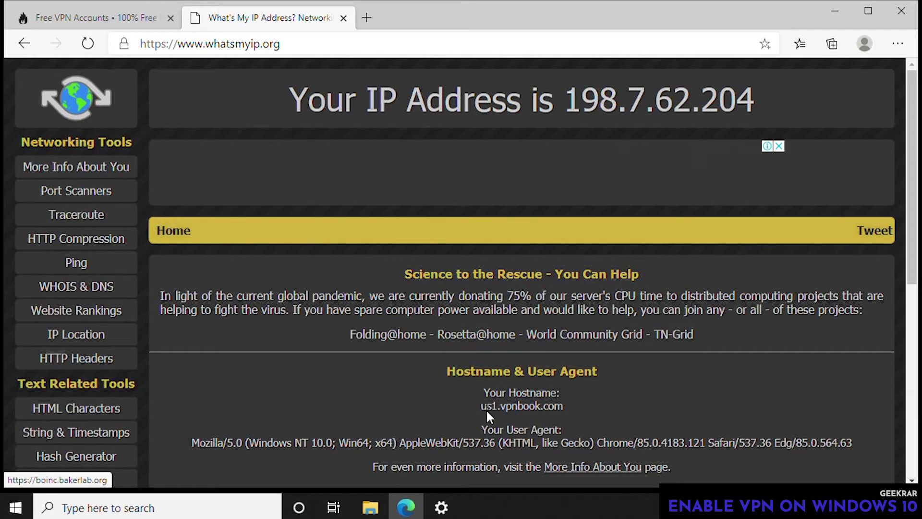
{"action": "scroll", "coordinate": [564, 410], "scroll_direction": "down", "scroll_amount": 3}
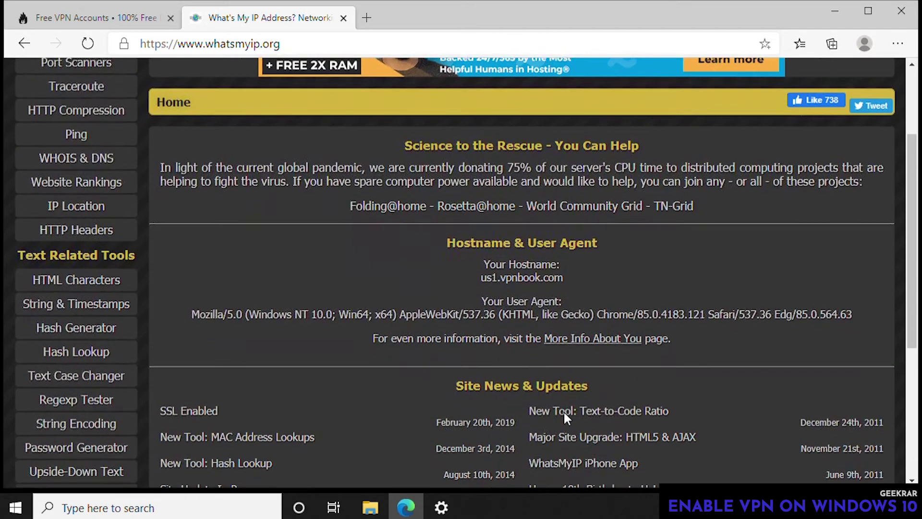
{"action": "scroll", "coordinate": [566, 419], "scroll_direction": "down", "scroll_amount": 1}
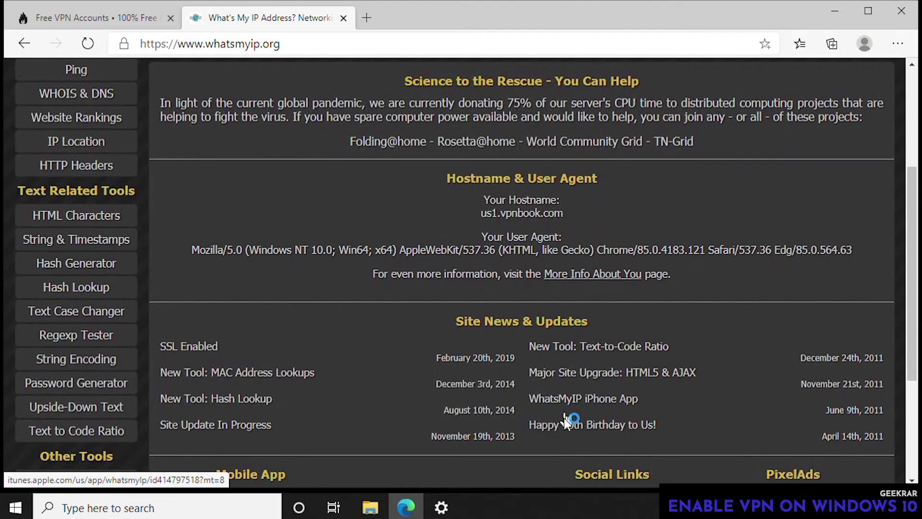
{"action": "scroll", "coordinate": [564, 418], "scroll_direction": "up", "scroll_amount": 1}
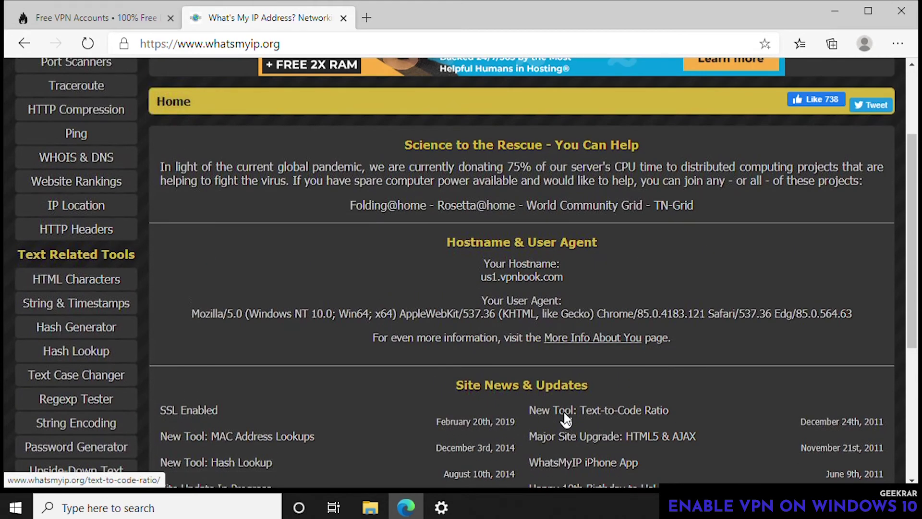
{"action": "scroll", "coordinate": [566, 418], "scroll_direction": "up", "scroll_amount": 2}
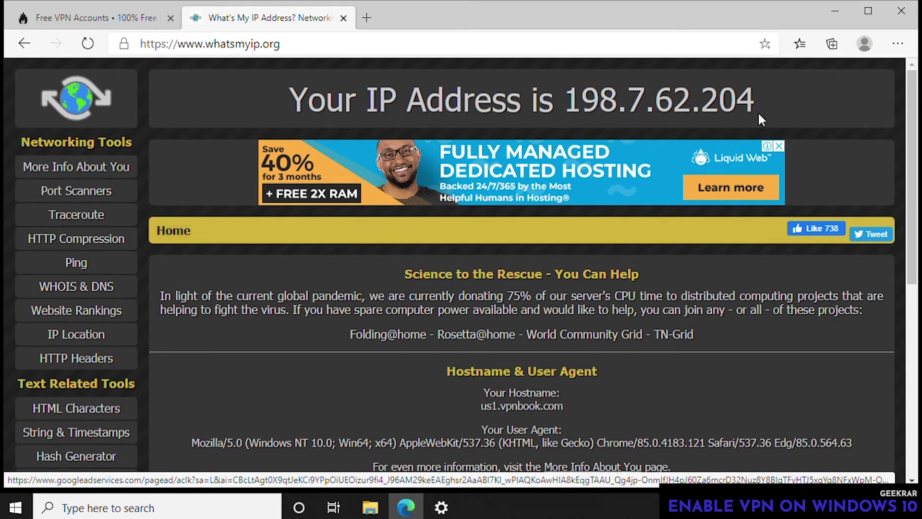
- Bring Settings back, show the maximized Network status page, and open the network adapters list
{"action": "left_click", "coordinate": [836, 11]}
{"action": "left_click", "coordinate": [442, 507]}
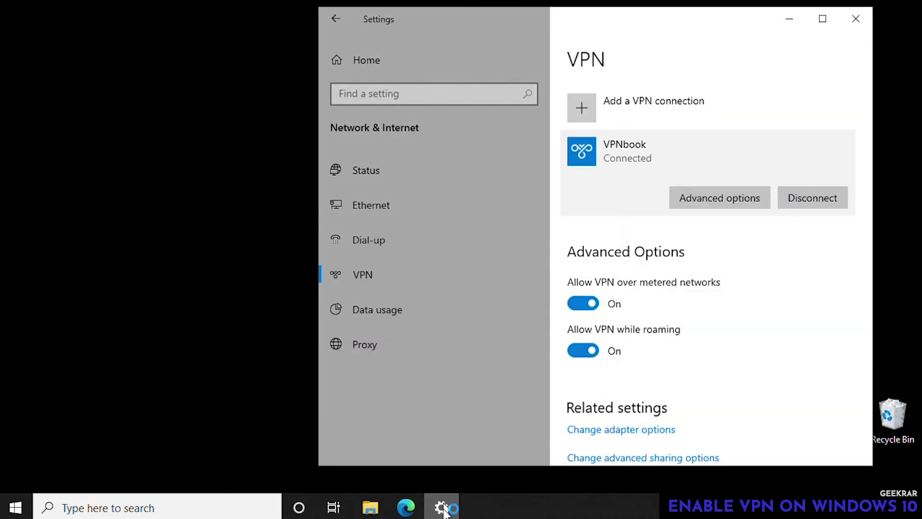
{"action": "left_click", "coordinate": [373, 199]}
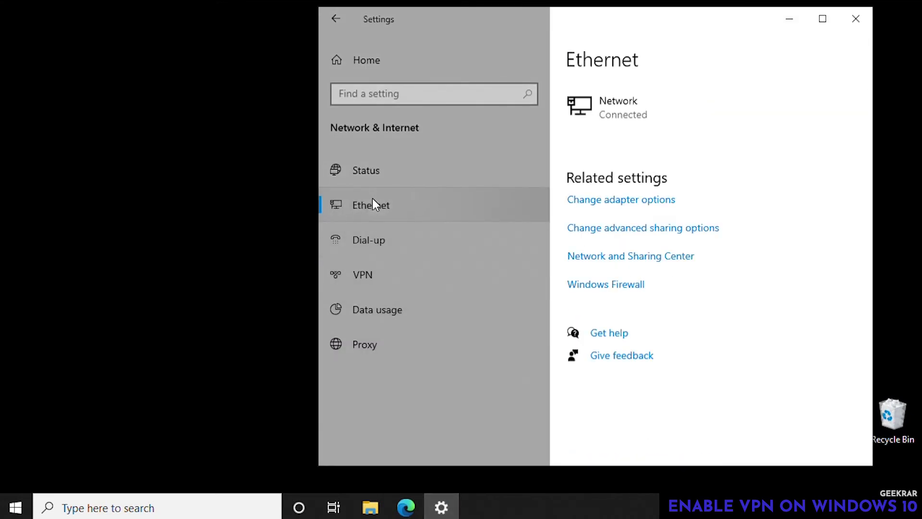
{"action": "left_click", "coordinate": [375, 179]}
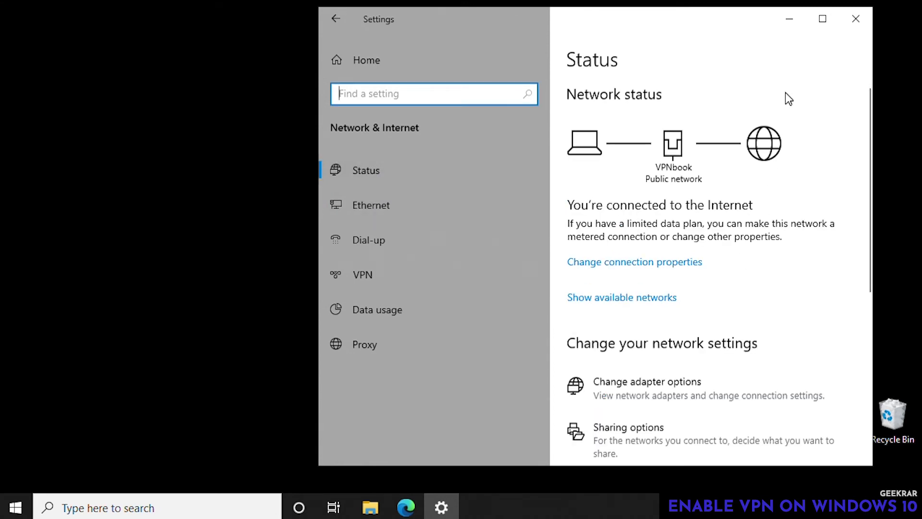
{"action": "left_click", "coordinate": [823, 19]}
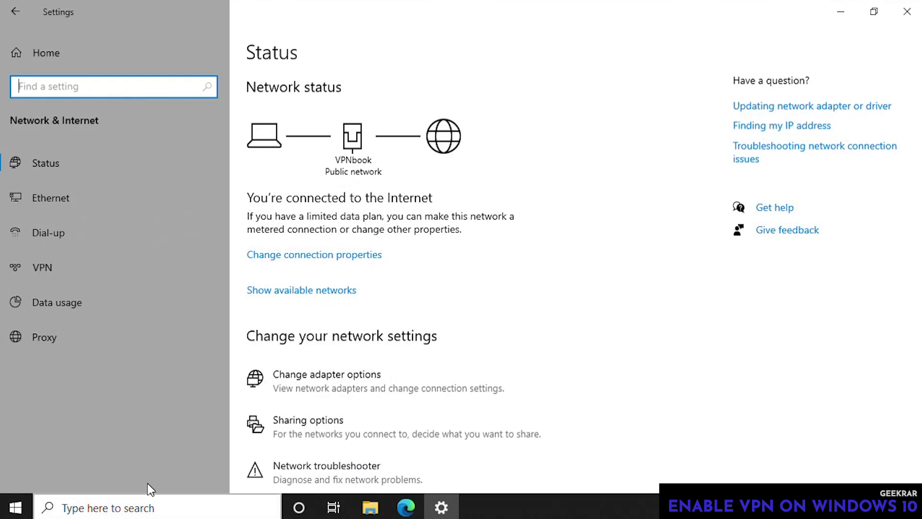
{"action": "left_click", "coordinate": [330, 374]}
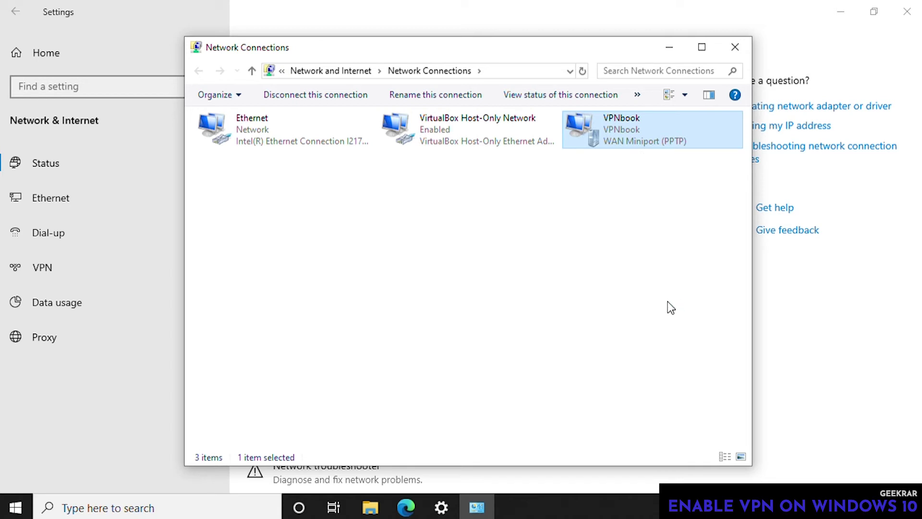
- Open VPNbook's Properties, review destination us1.vpnbook.com, then view its Options tab
{"action": "key", "text": "shift+F10"}
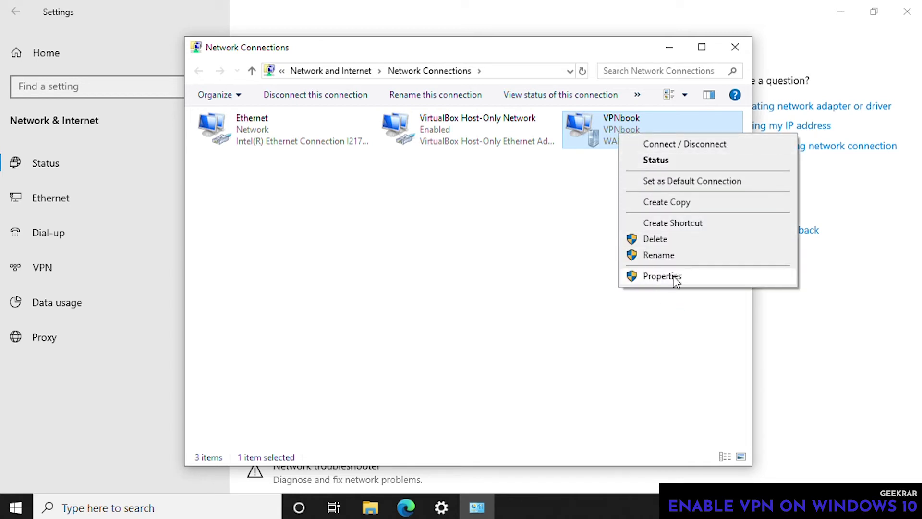
{"action": "left_click", "coordinate": [663, 276]}
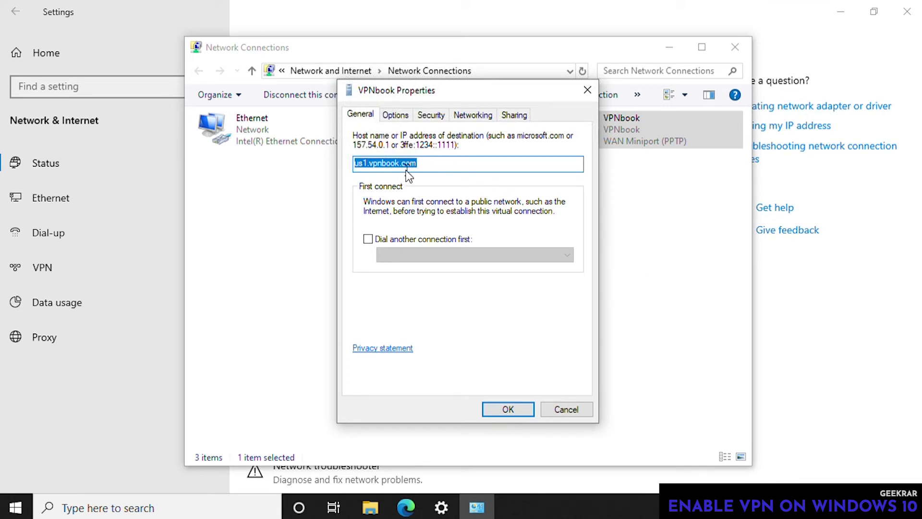
{"action": "left_click", "coordinate": [398, 118]}
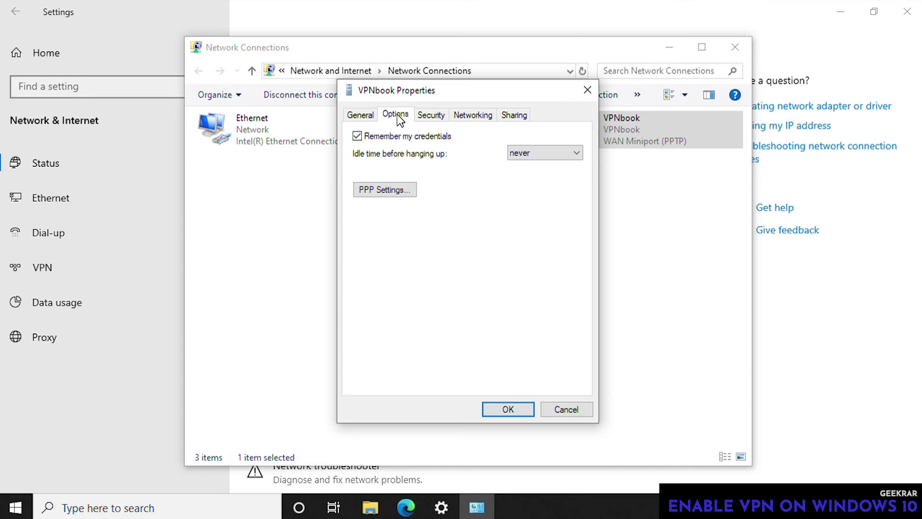
- Review VPNbook's Security, Networking and Sharing tabs, then cancel the Properties dialog
{"action": "left_click", "coordinate": [433, 119]}
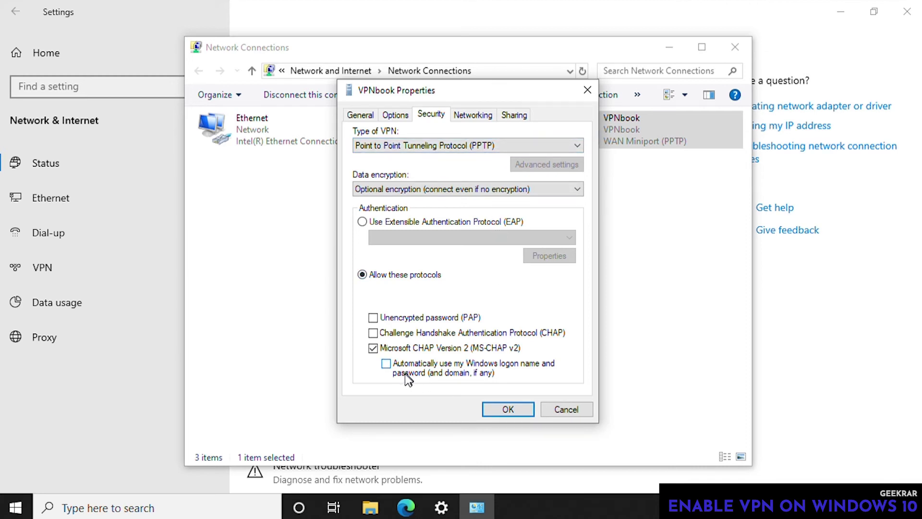
{"action": "left_click", "coordinate": [485, 115]}
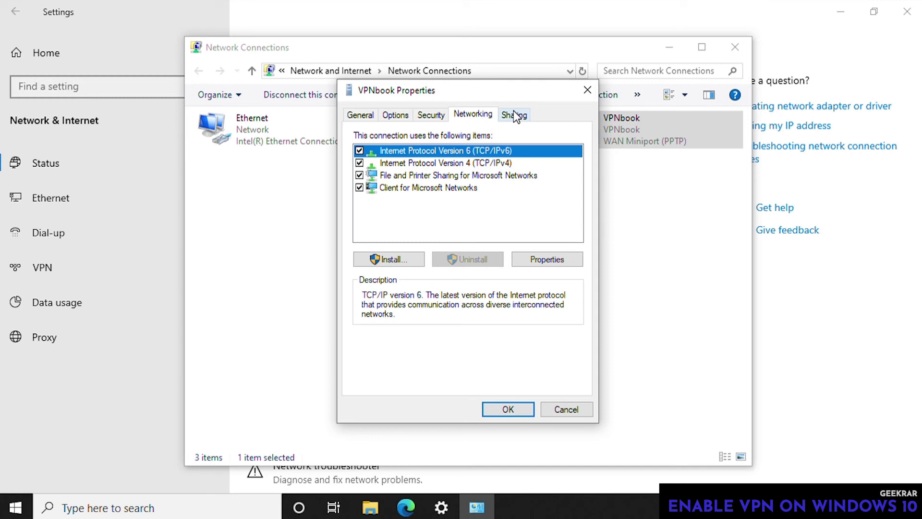
{"action": "left_click", "coordinate": [514, 116]}
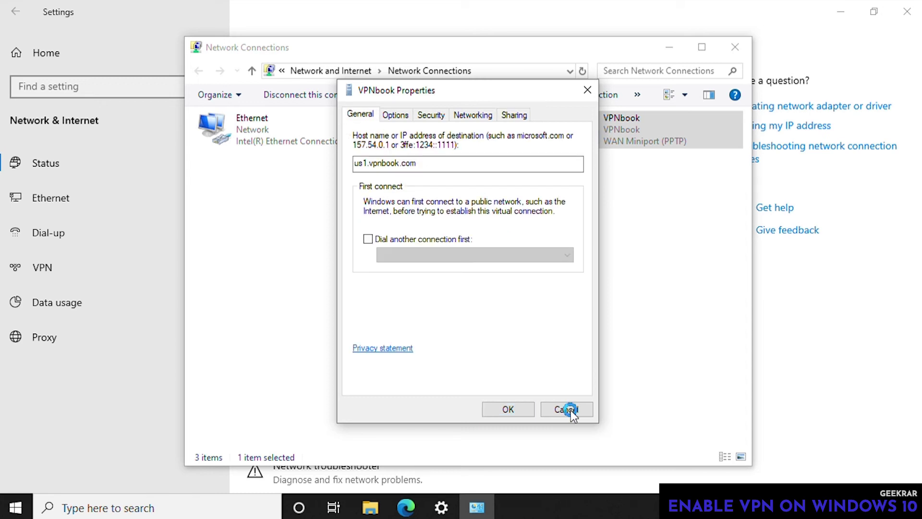
{"action": "left_click", "coordinate": [569, 410]}
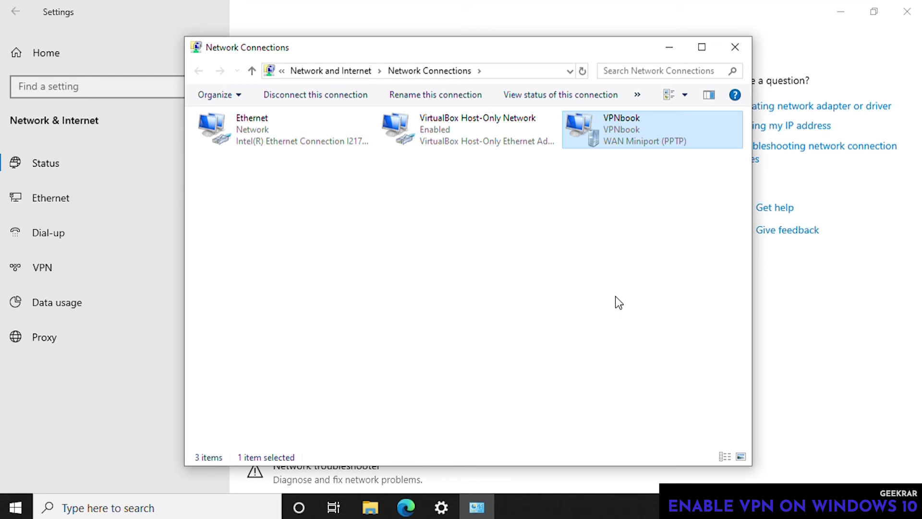
- Close Network Connections and Settings, then reopen Settings at the Network & Internet VPN page
{"action": "left_click", "coordinate": [736, 48]}
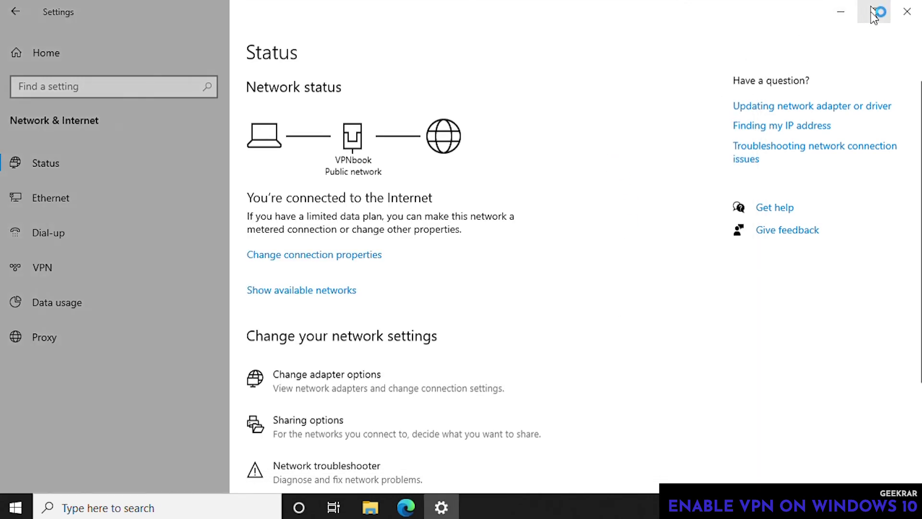
{"action": "left_click", "coordinate": [906, 11]}
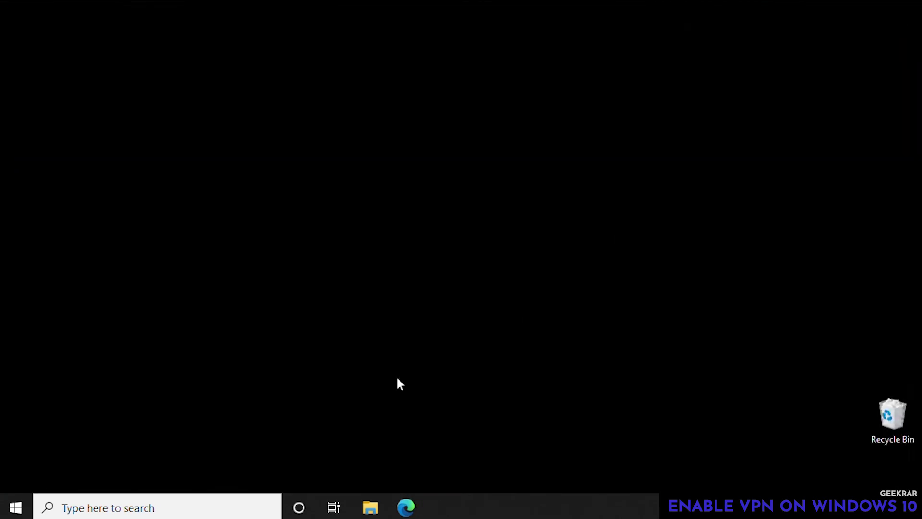
{"action": "left_click", "coordinate": [15, 507]}
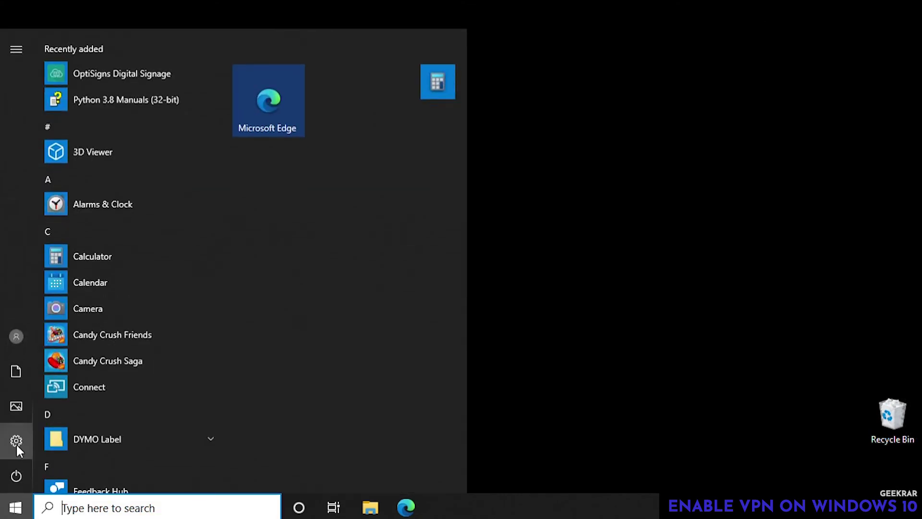
{"action": "left_click", "coordinate": [16, 441]}
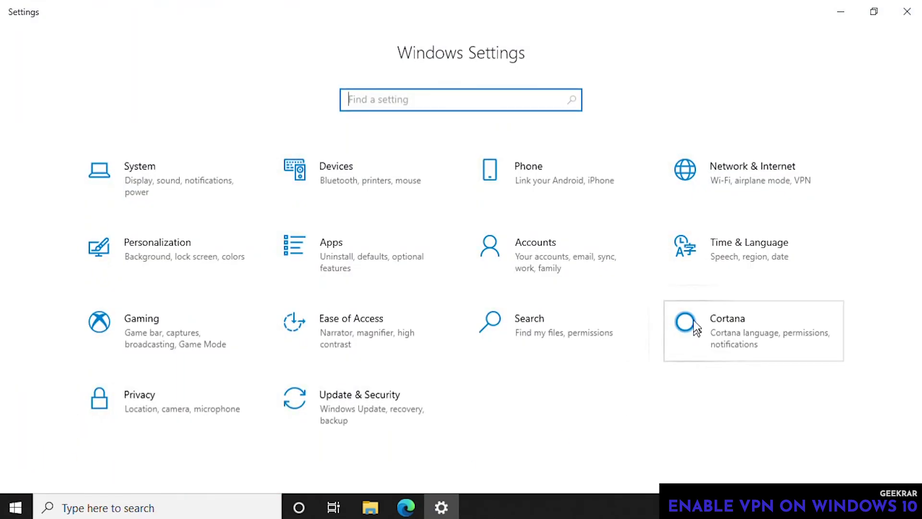
{"action": "left_click", "coordinate": [733, 185]}
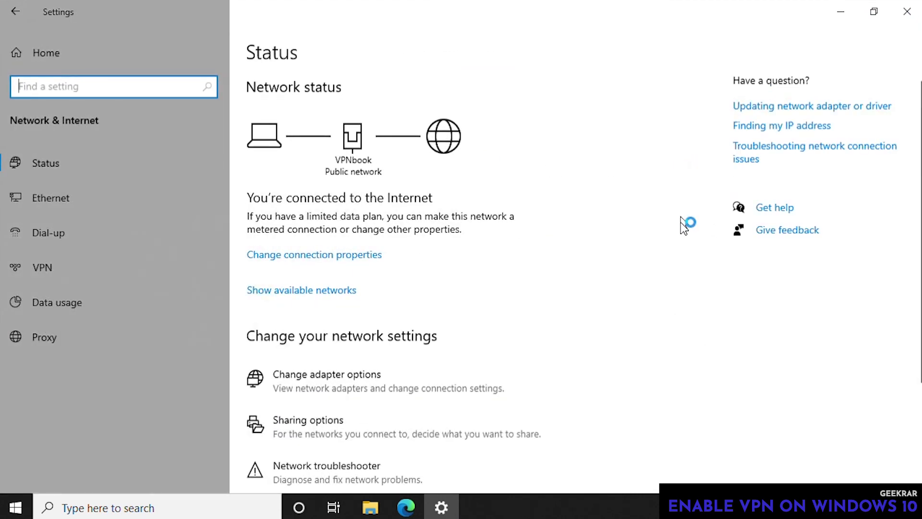
{"action": "left_click", "coordinate": [67, 272]}
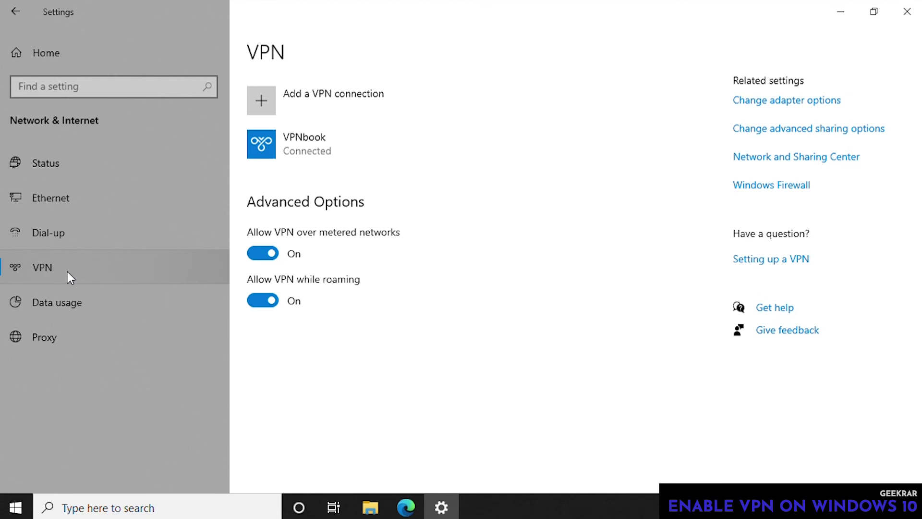
- Disconnect the VPNbook VPN and choose Remove to bring up its removal confirmation
{"action": "left_click", "coordinate": [421, 154]}
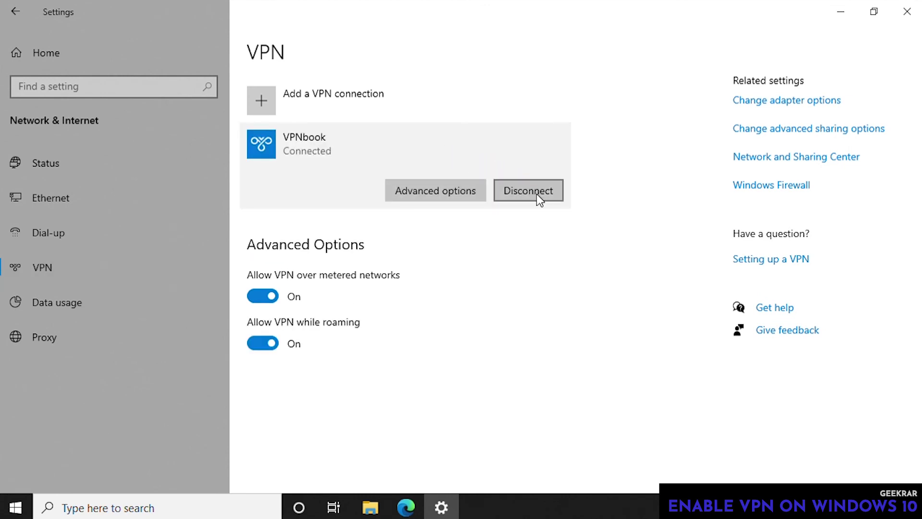
{"action": "left_click", "coordinate": [537, 194]}
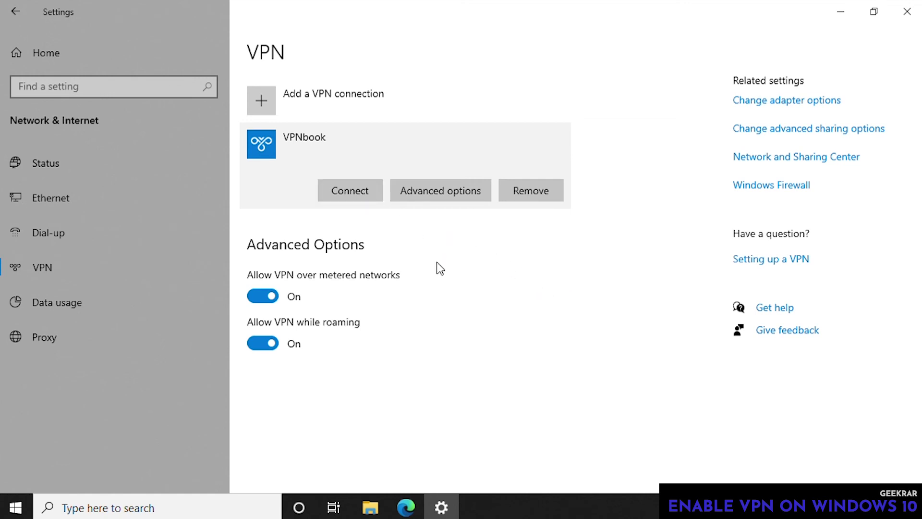
{"action": "left_click", "coordinate": [552, 194]}
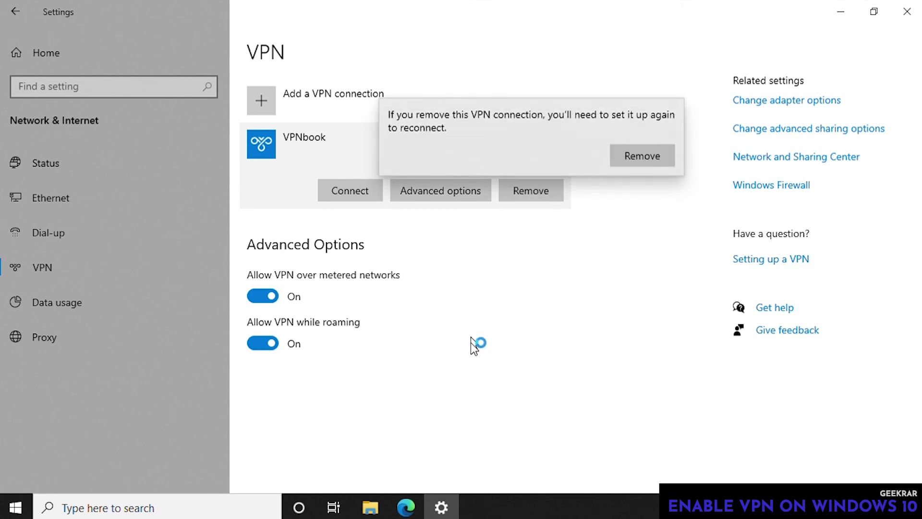